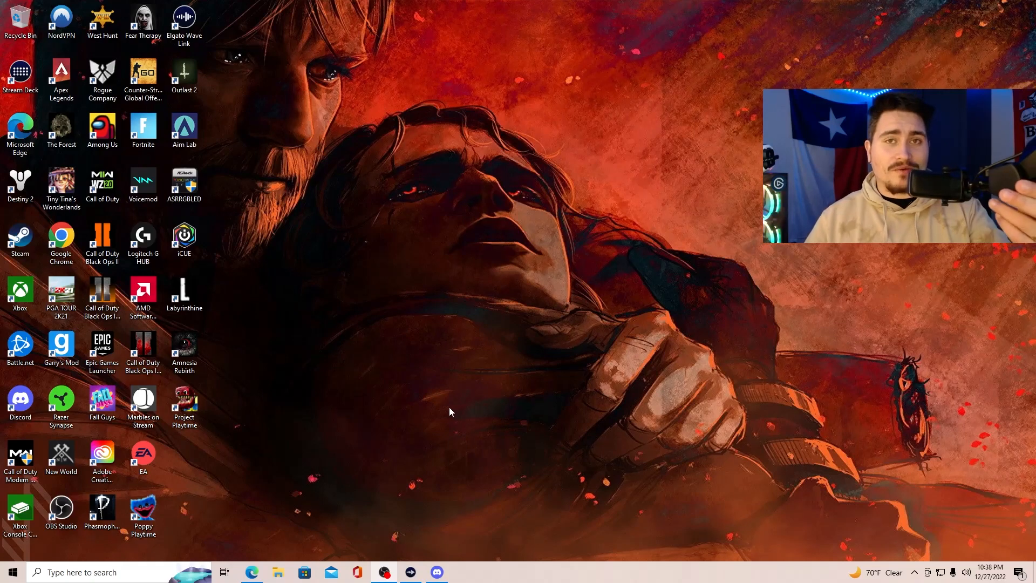
- Switch to Microsoft Edge and open the Downloads page of the Elgato website
{"action": "left_click", "coordinate": [251, 572]}
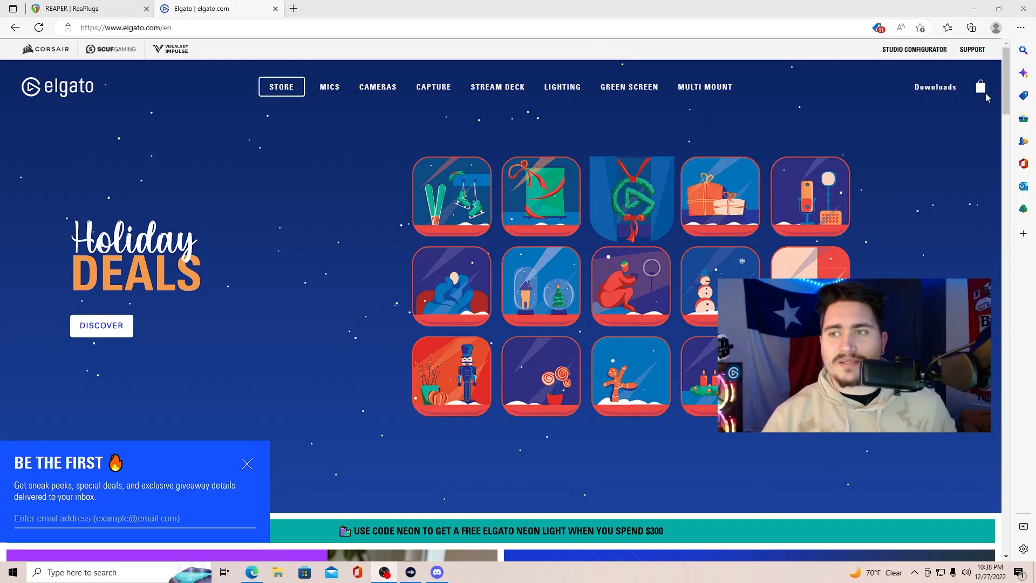
{"action": "left_click", "coordinate": [942, 95]}
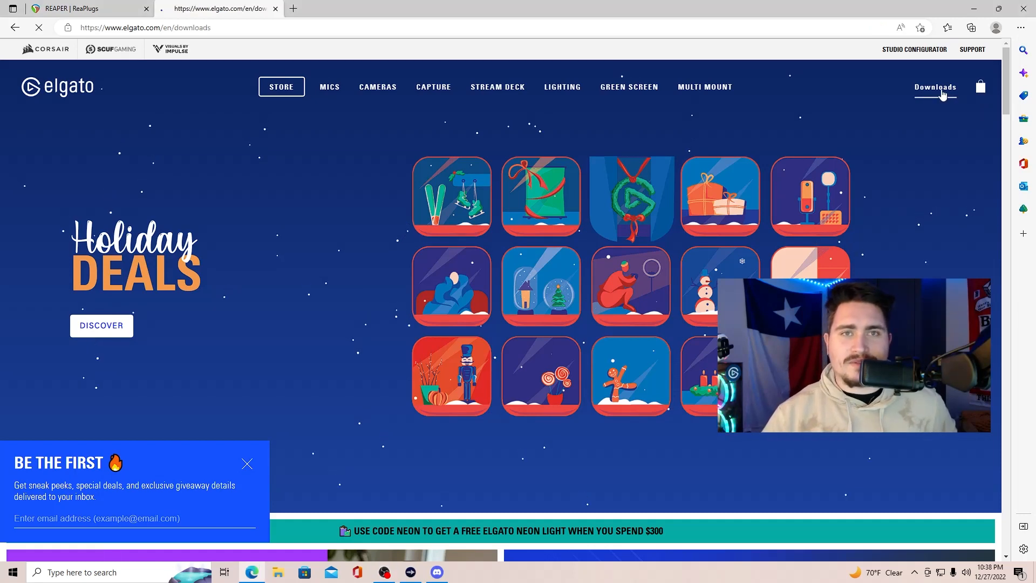
{"action": "scroll", "coordinate": [439, 169], "scroll_direction": "down", "scroll_amount": 3}
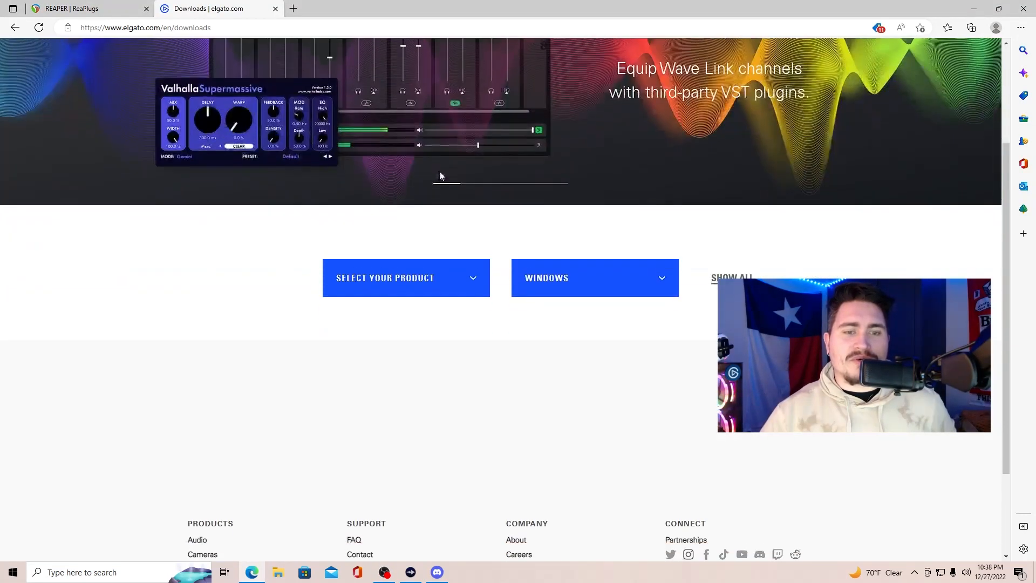
{"action": "scroll", "coordinate": [503, 212], "scroll_direction": "up", "scroll_amount": 3}
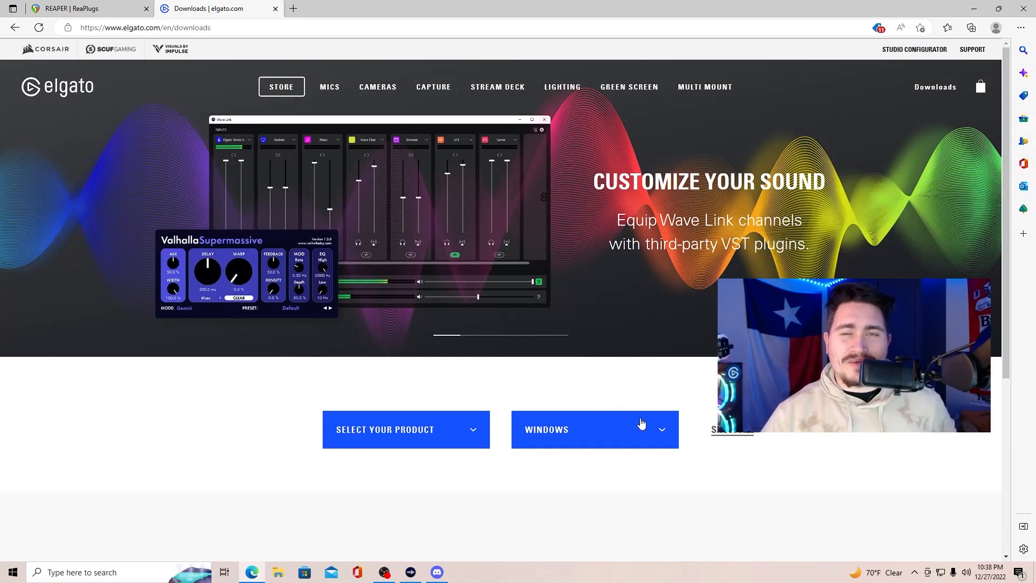
- Show the Windows software downloads for the Wave:3 microphone, including Wave Link and Elgato Audio Effects
{"action": "left_click", "coordinate": [661, 430]}
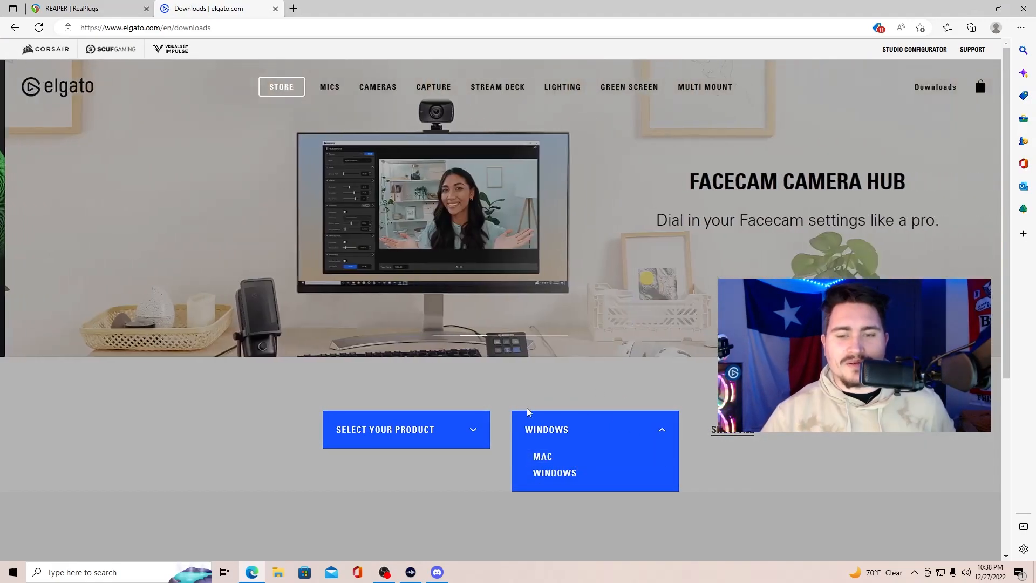
{"action": "left_click", "coordinate": [465, 430]}
{"action": "scroll", "coordinate": [410, 432], "scroll_direction": "down", "scroll_amount": 2}
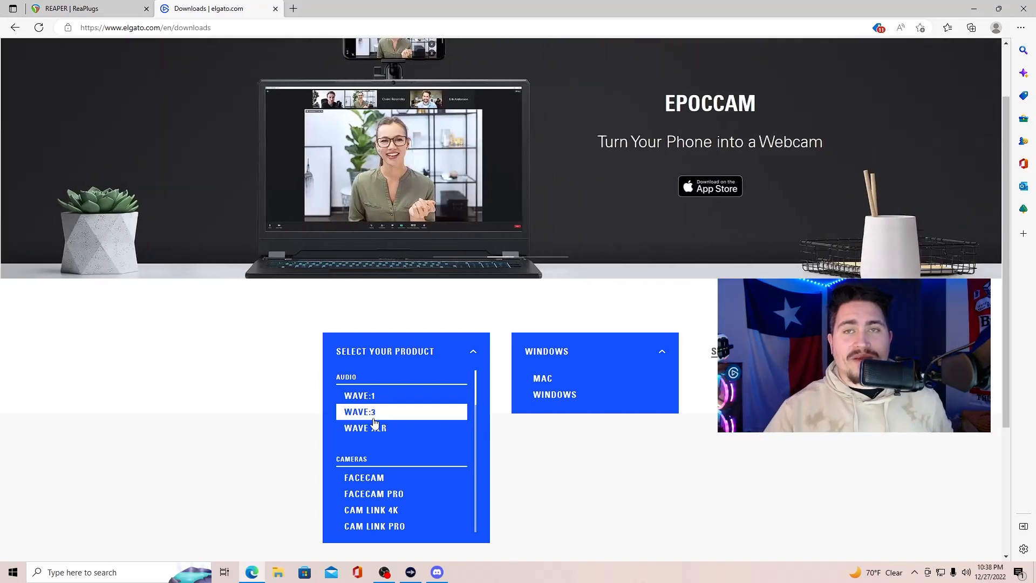
{"action": "left_click", "coordinate": [374, 413]}
{"action": "scroll", "coordinate": [376, 421], "scroll_direction": "down", "scroll_amount": 4}
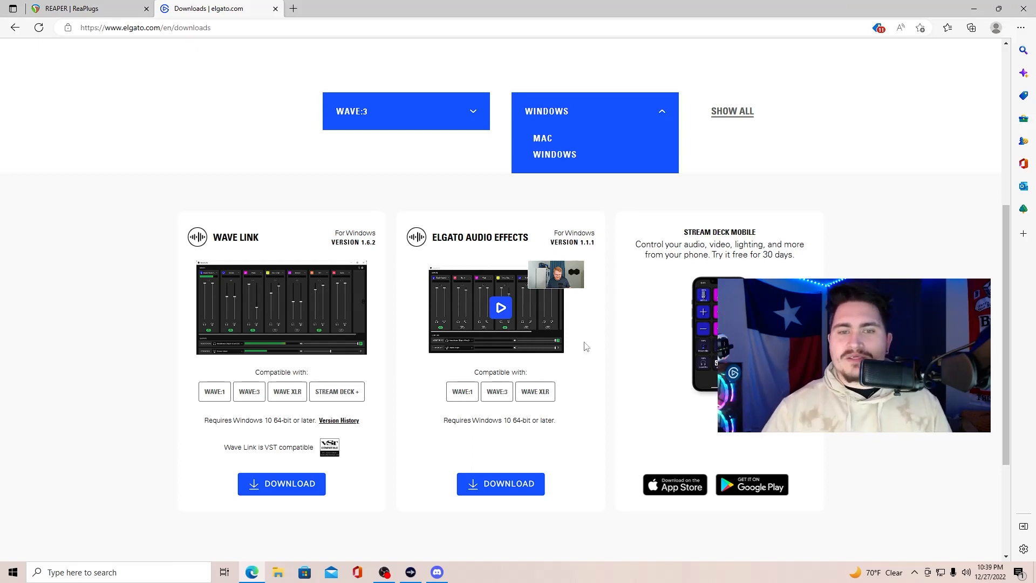
- Check the browser's download list for the Wave Link, Elgato Audio Effects and ReaPlugs installers, and minimize the browser
{"action": "left_click", "coordinate": [1020, 29]}
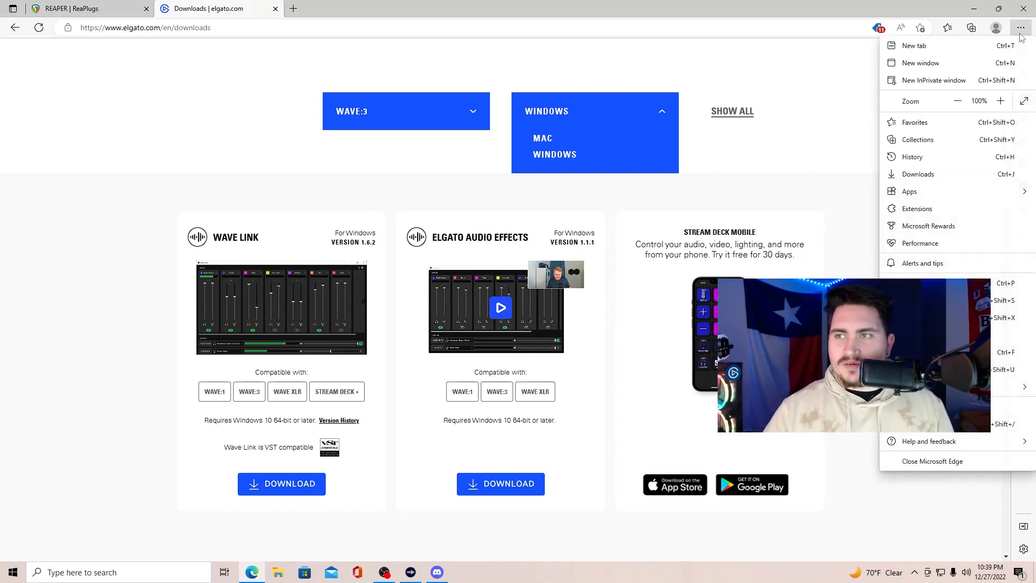
{"action": "left_click", "coordinate": [928, 175]}
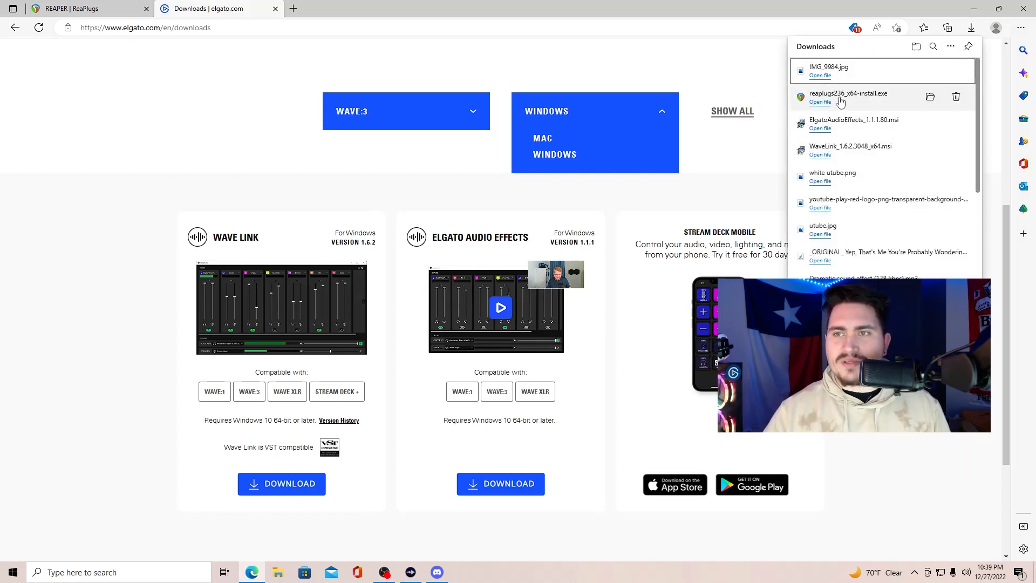
{"action": "left_click", "coordinate": [772, 86]}
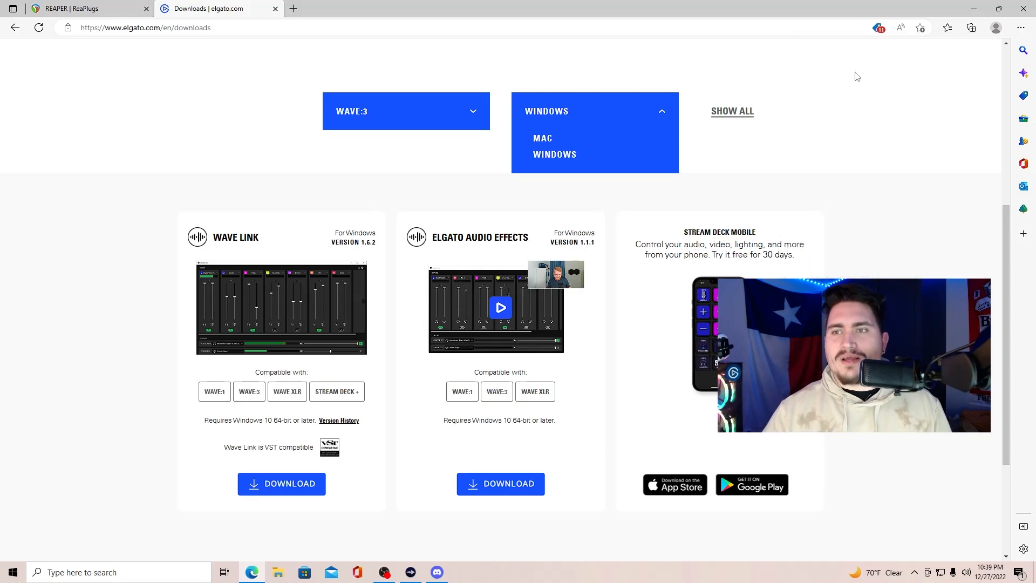
{"action": "left_click", "coordinate": [975, 12]}
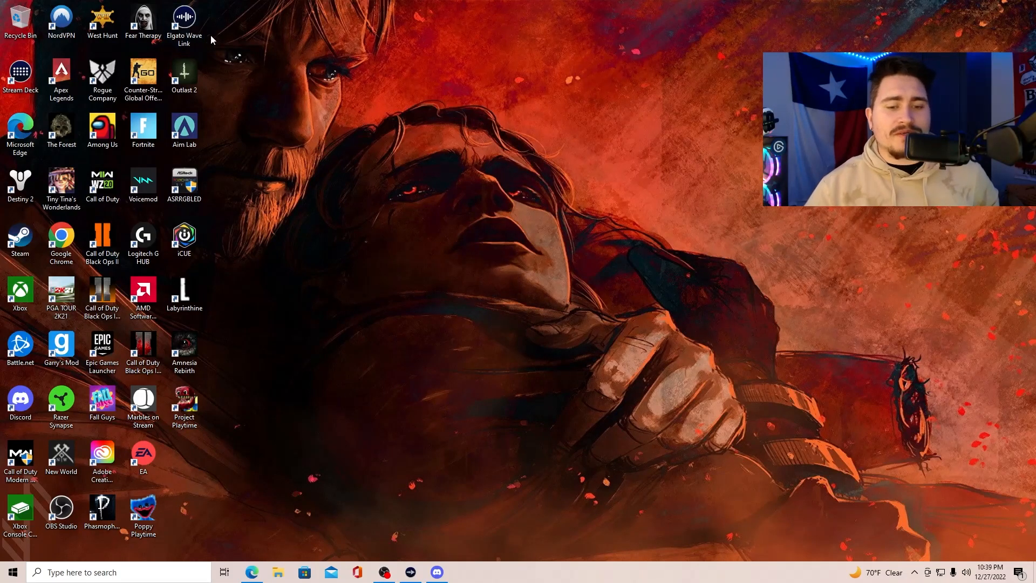
- Switch to Wave Link, inspect the audio effects of the Elgato Wave:3 and System channels, and minimize it
{"action": "left_click", "coordinate": [410, 571]}
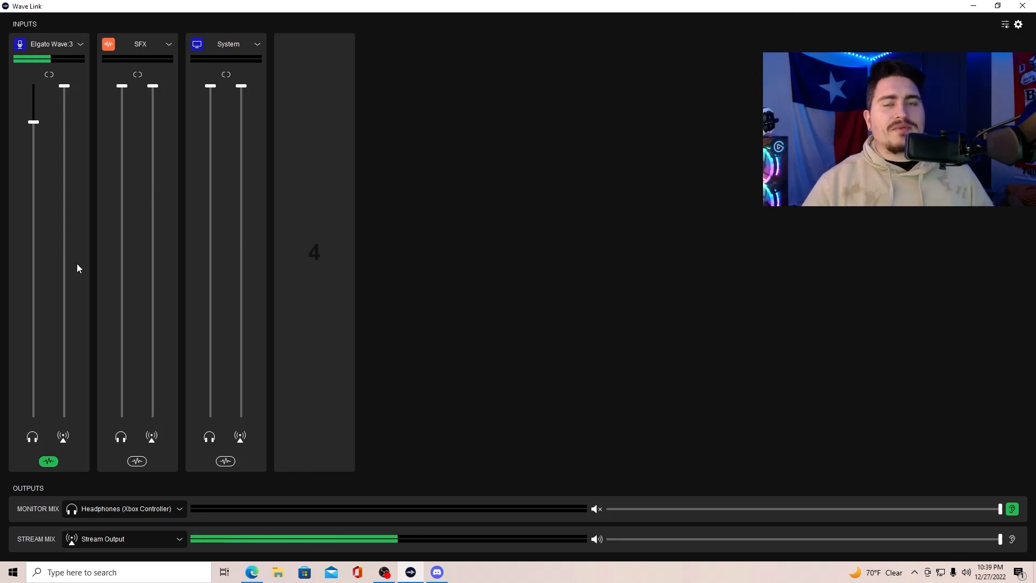
{"action": "mouse_move", "coordinate": [279, 284]}
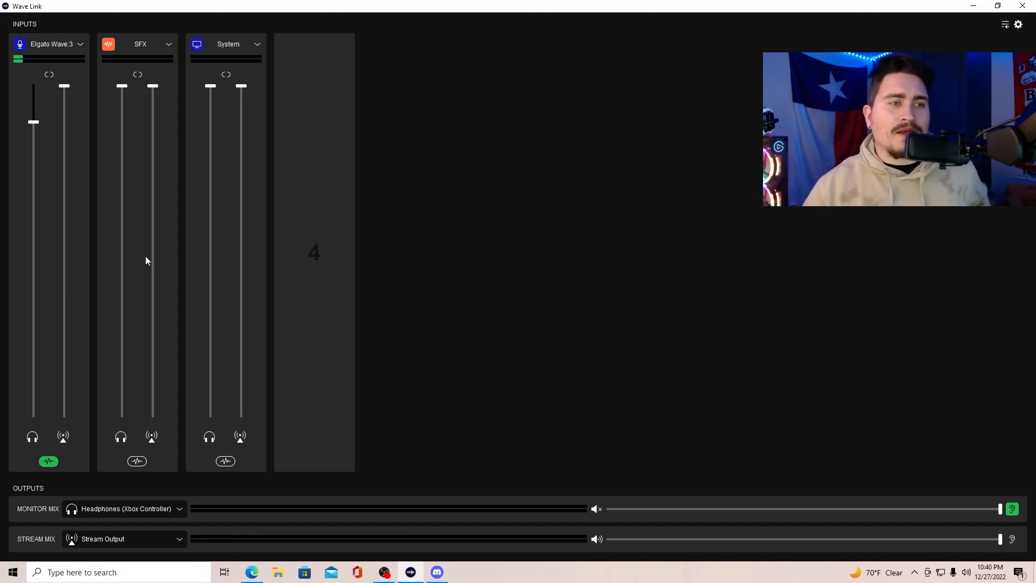
{"action": "left_click", "coordinate": [48, 460]}
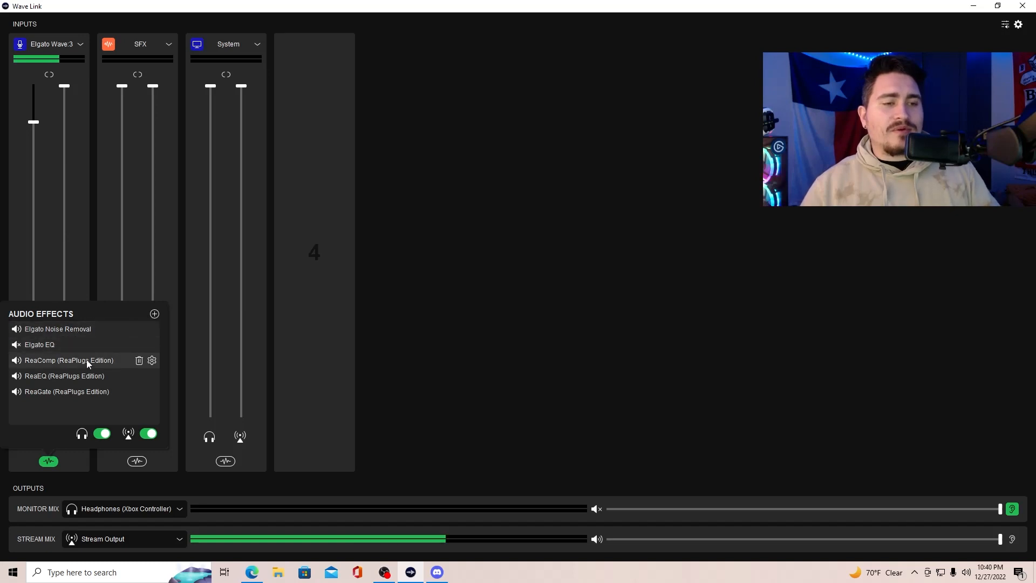
{"action": "left_click", "coordinate": [466, 361]}
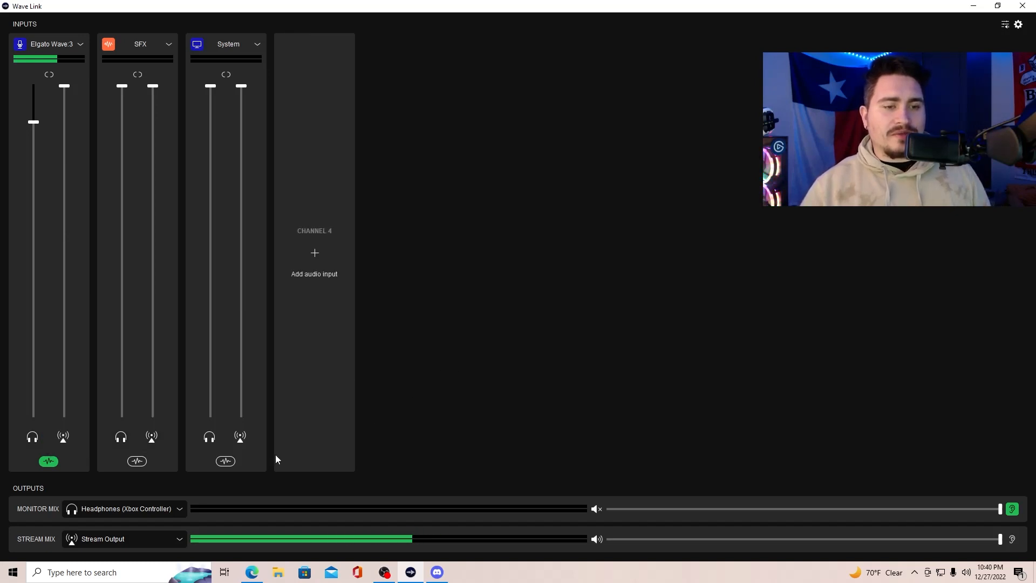
{"action": "left_click", "coordinate": [225, 461]}
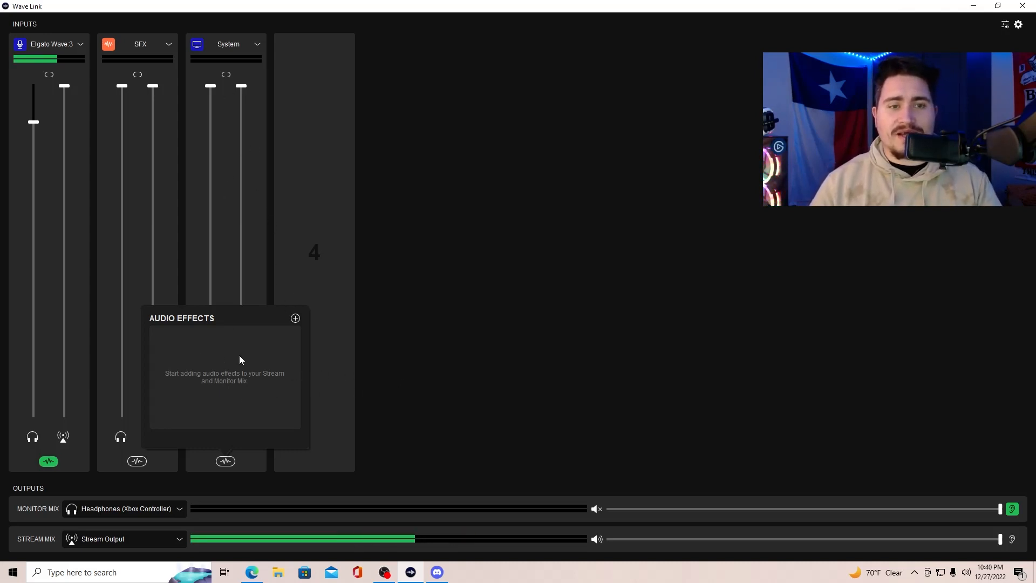
{"action": "left_click", "coordinate": [973, 6]}
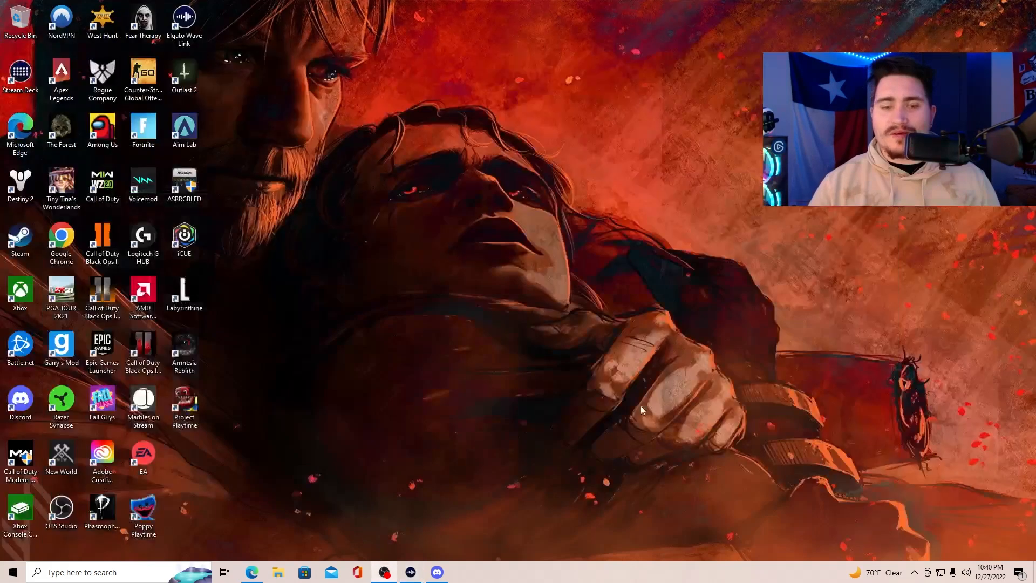
- Return to Microsoft Edge and review Elgato's help article on recommended VSTs for Wave Link
{"action": "left_click", "coordinate": [251, 571]}
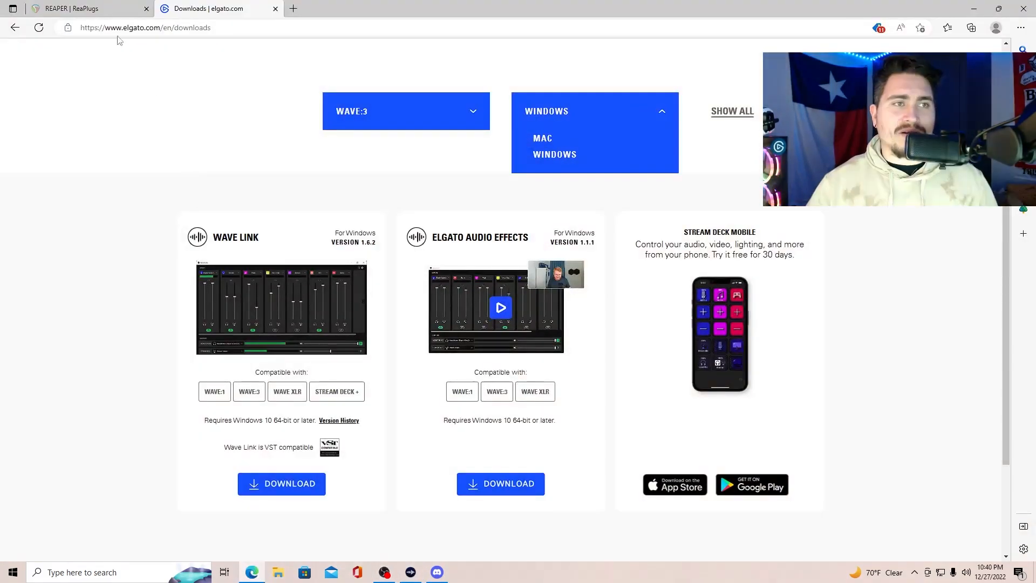
{"action": "left_click", "coordinate": [92, 10]}
{"action": "scroll", "coordinate": [370, 209], "scroll_direction": "up", "scroll_amount": 12}
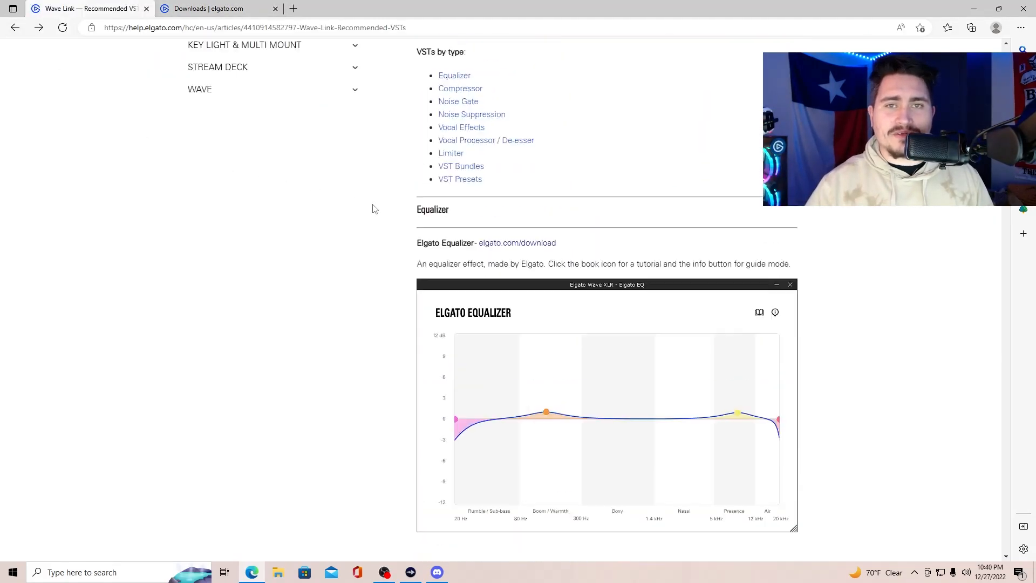
{"action": "scroll", "coordinate": [393, 296], "scroll_direction": "down", "scroll_amount": 1}
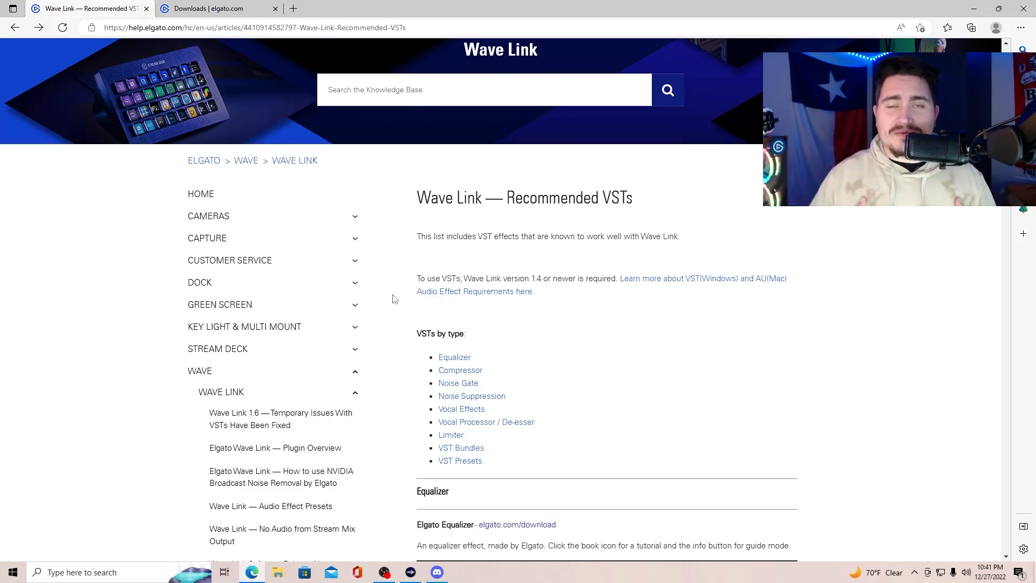
{"action": "scroll", "coordinate": [394, 298], "scroll_direction": "down", "scroll_amount": 6}
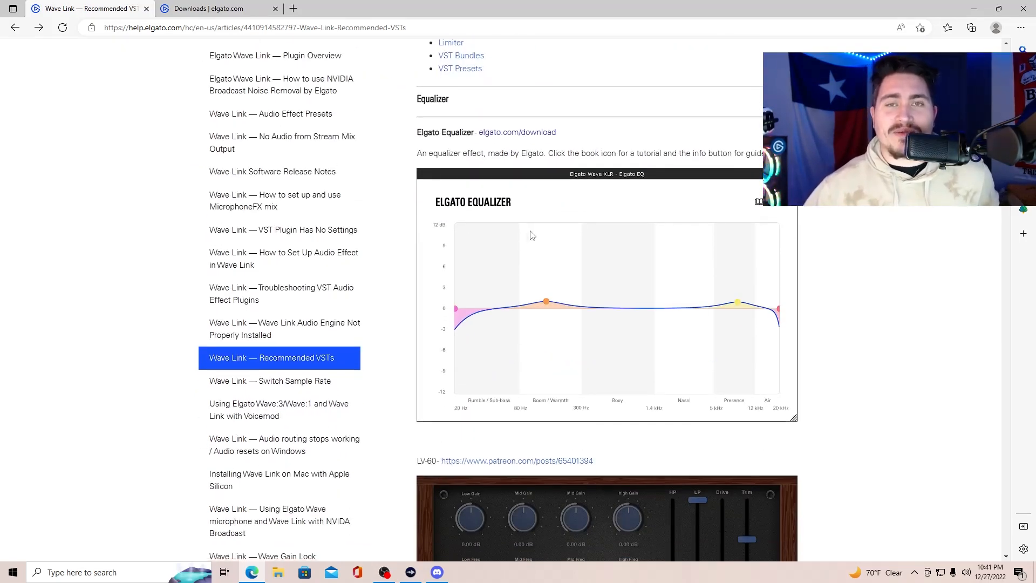
- Open the ReaPlugs website from the article's ReaEQ entry, view the VST download options, and minimize the browser
{"action": "scroll", "coordinate": [531, 235], "scroll_direction": "down", "scroll_amount": 6}
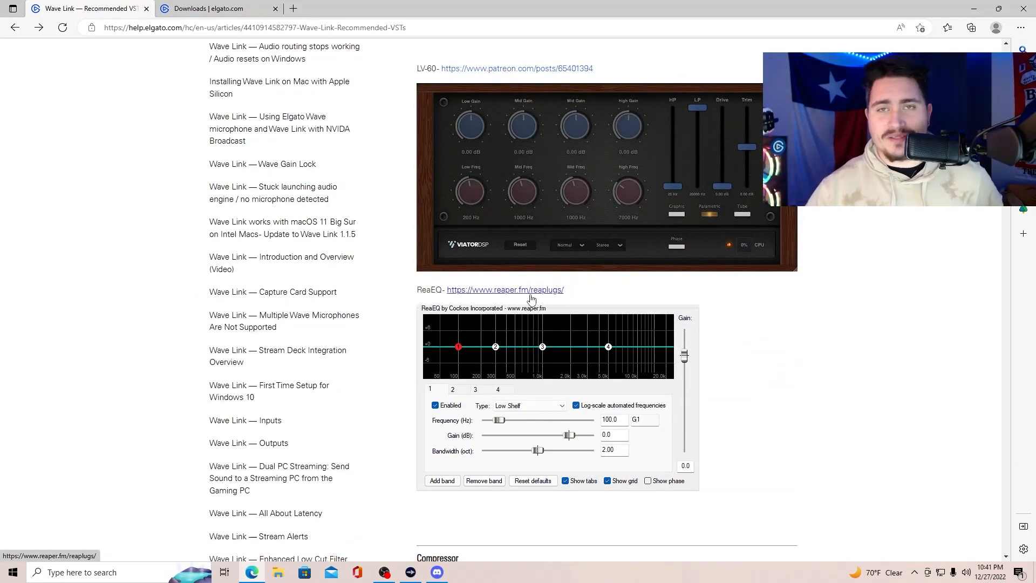
{"action": "left_click", "coordinate": [530, 294]}
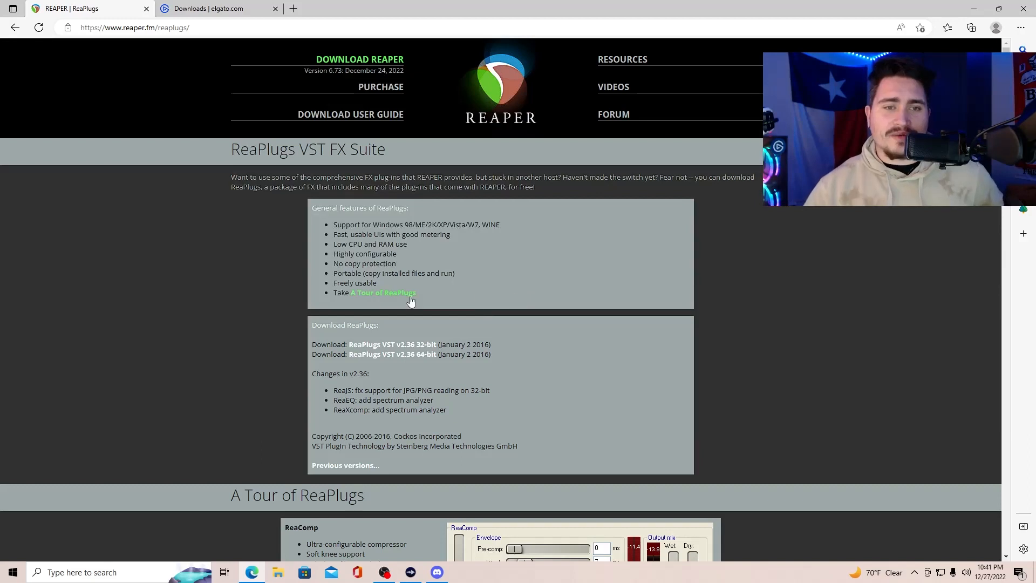
{"action": "scroll", "coordinate": [453, 331], "scroll_direction": "down", "scroll_amount": 1}
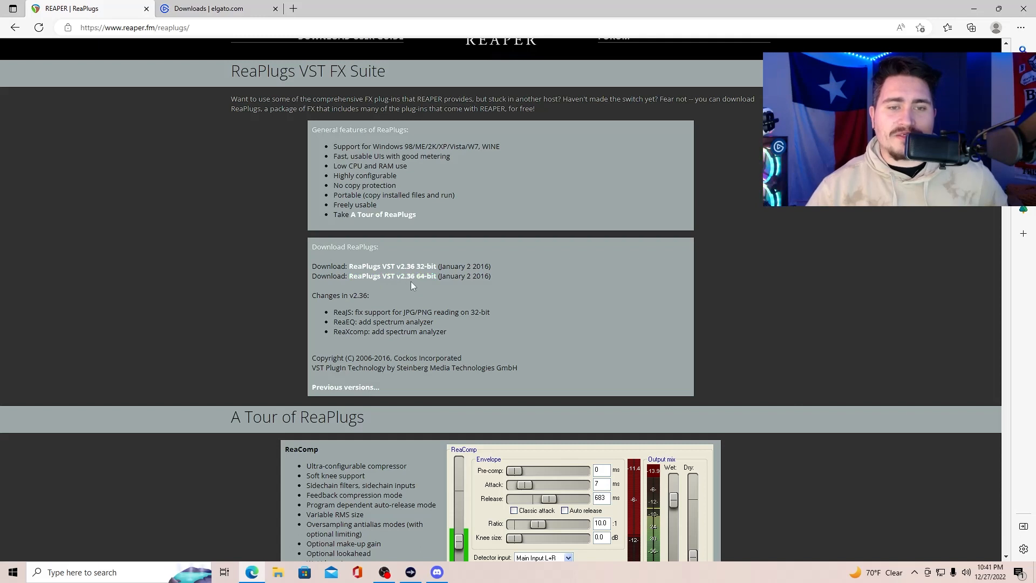
{"action": "left_click", "coordinate": [974, 12]}
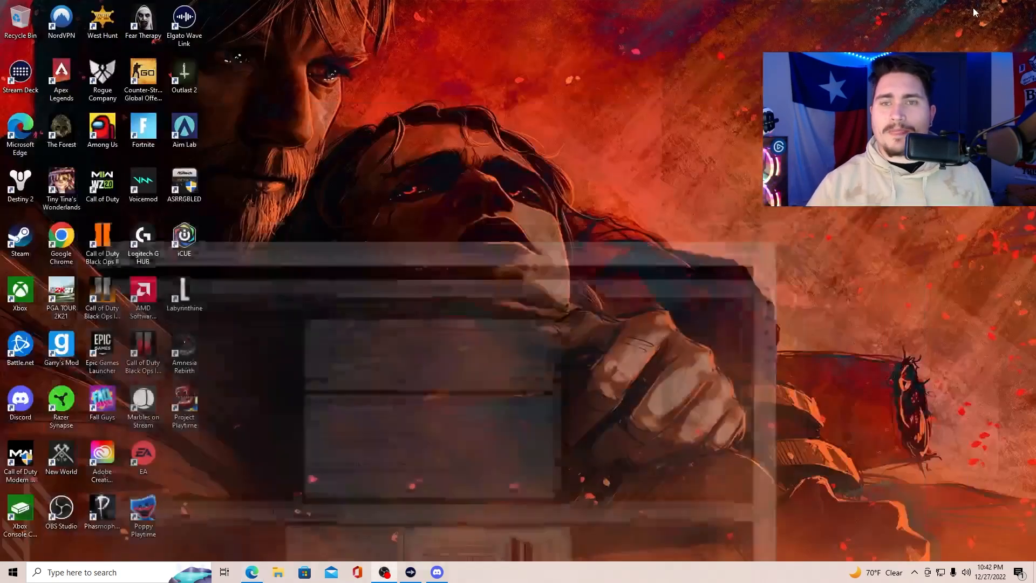
- Switch to Wave Link and scan for new audio plugins from the Audio Effects preferences
{"action": "left_click", "coordinate": [408, 572]}
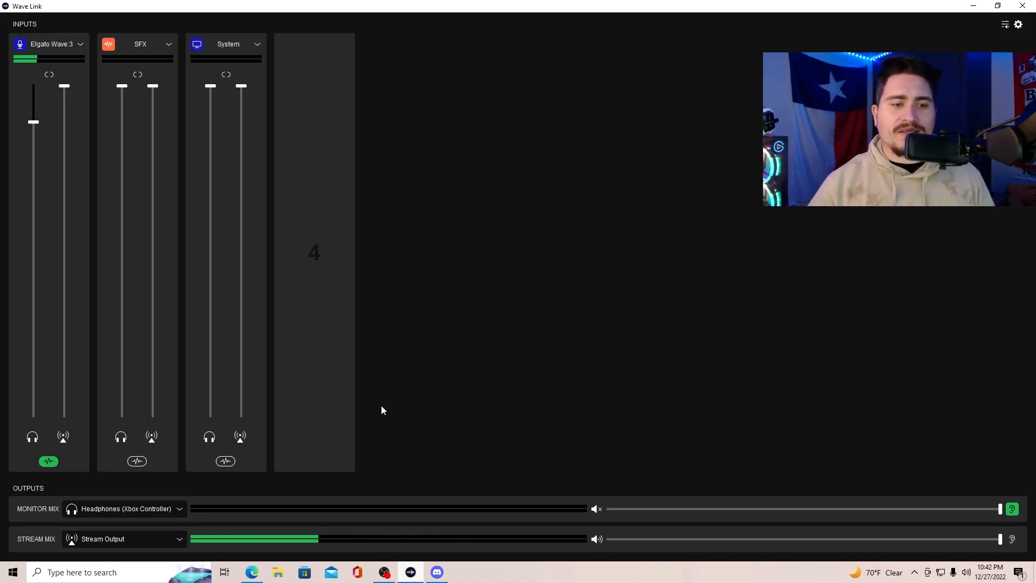
{"action": "left_click", "coordinate": [1018, 24]}
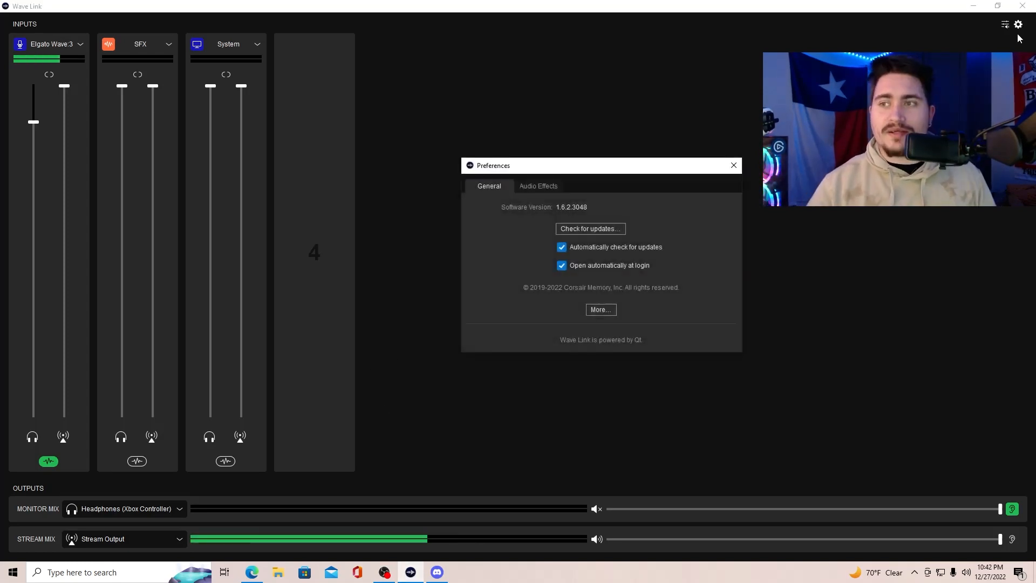
{"action": "left_click", "coordinate": [554, 185]}
{"action": "left_click", "coordinate": [617, 277]}
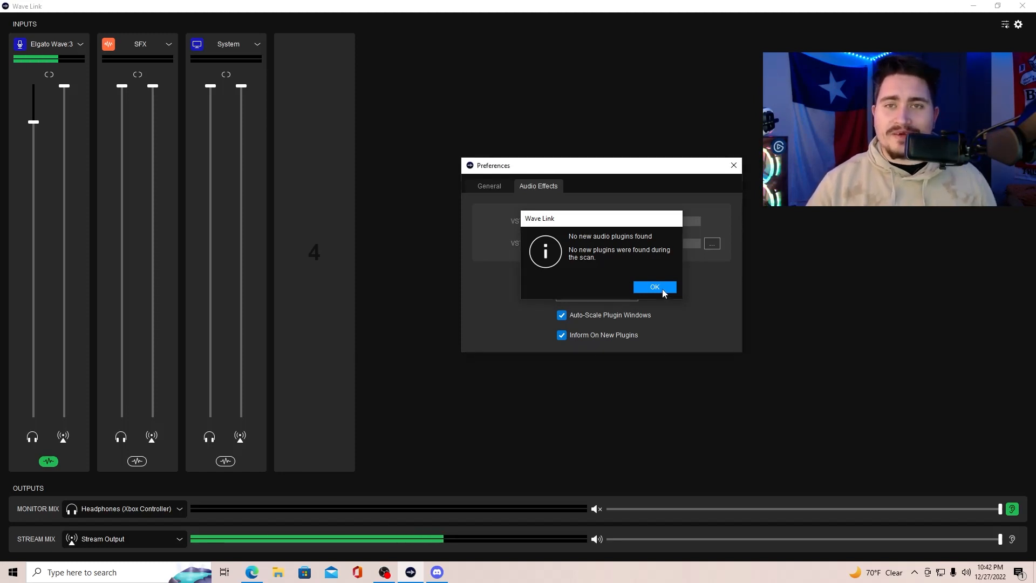
{"action": "left_click", "coordinate": [662, 289]}
- Review the list of available audio plugins in Wave Link and close the preferences
{"action": "left_click", "coordinate": [614, 294]}
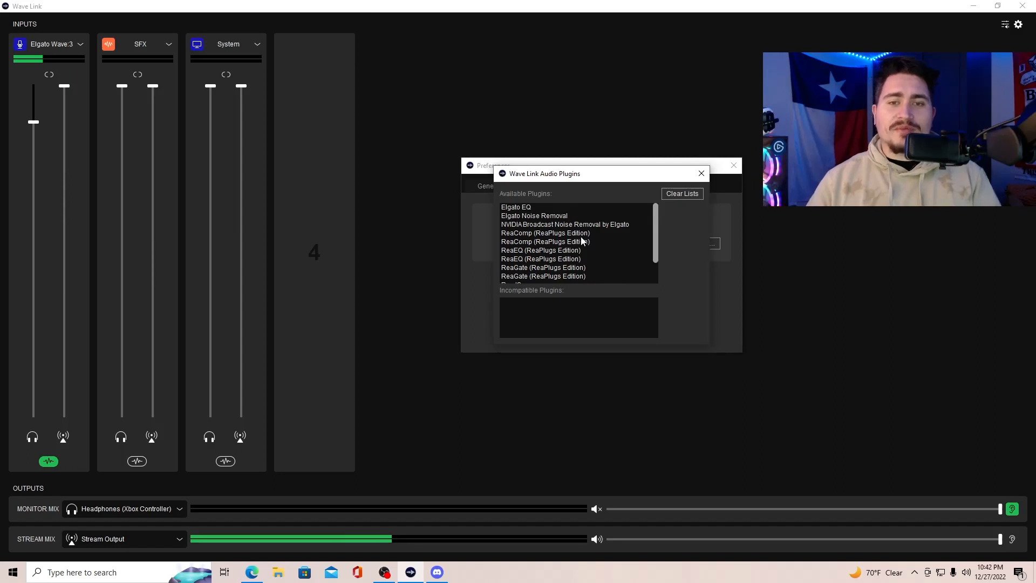
{"action": "scroll", "coordinate": [580, 251], "scroll_direction": "down", "scroll_amount": 1}
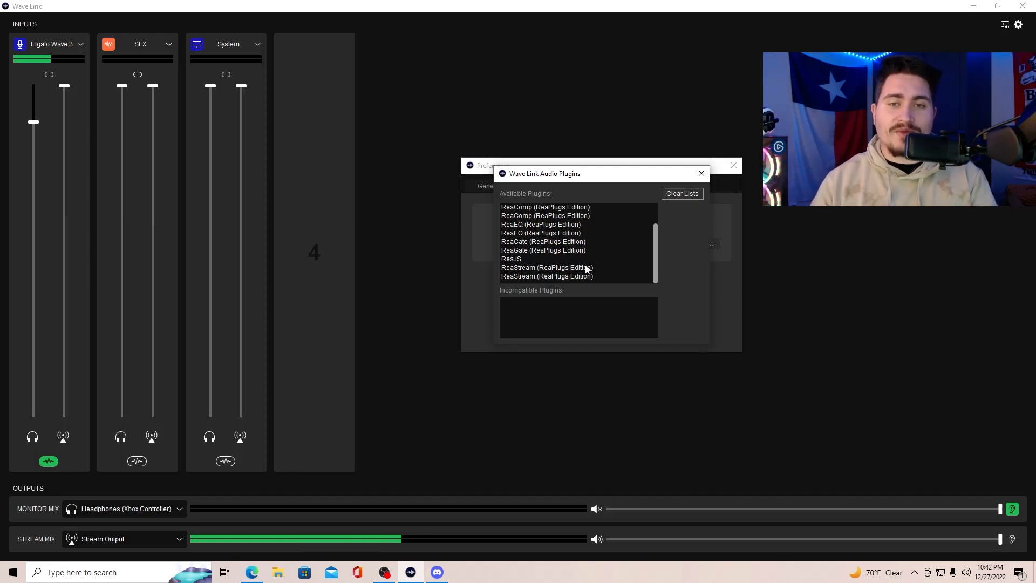
{"action": "scroll", "coordinate": [587, 269], "scroll_direction": "up", "scroll_amount": 1}
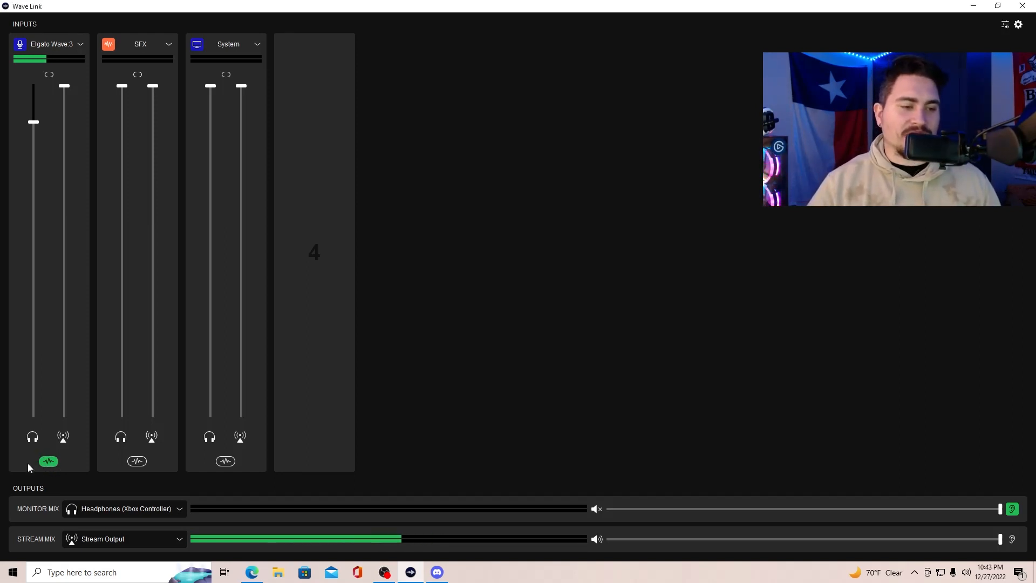
- Examine the Elgato Wave:3 channel's audio effects and the Cockos and Elgato choices for adding more, and leave the list
{"action": "left_click", "coordinate": [43, 463]}
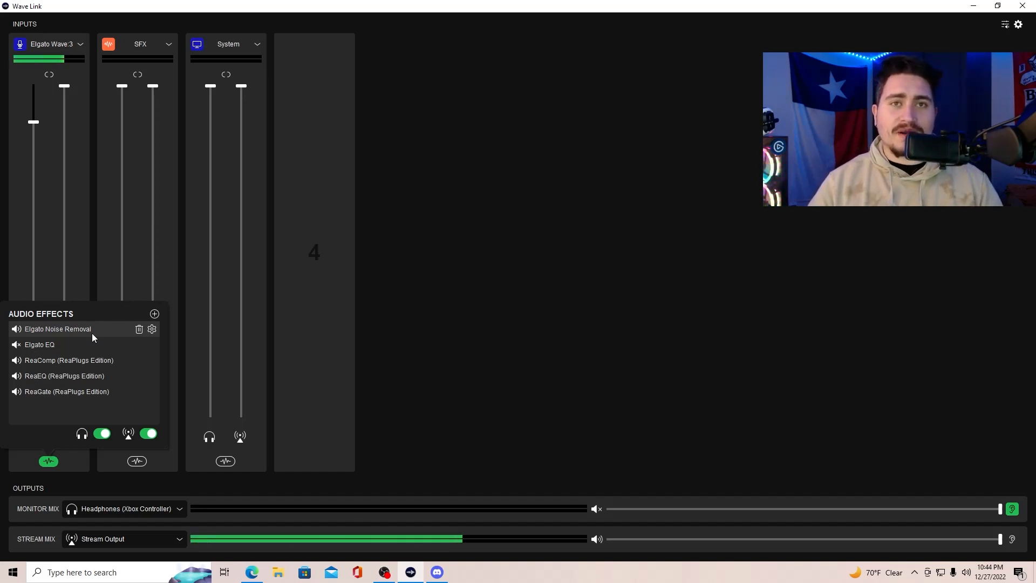
{"action": "left_click", "coordinate": [154, 314]}
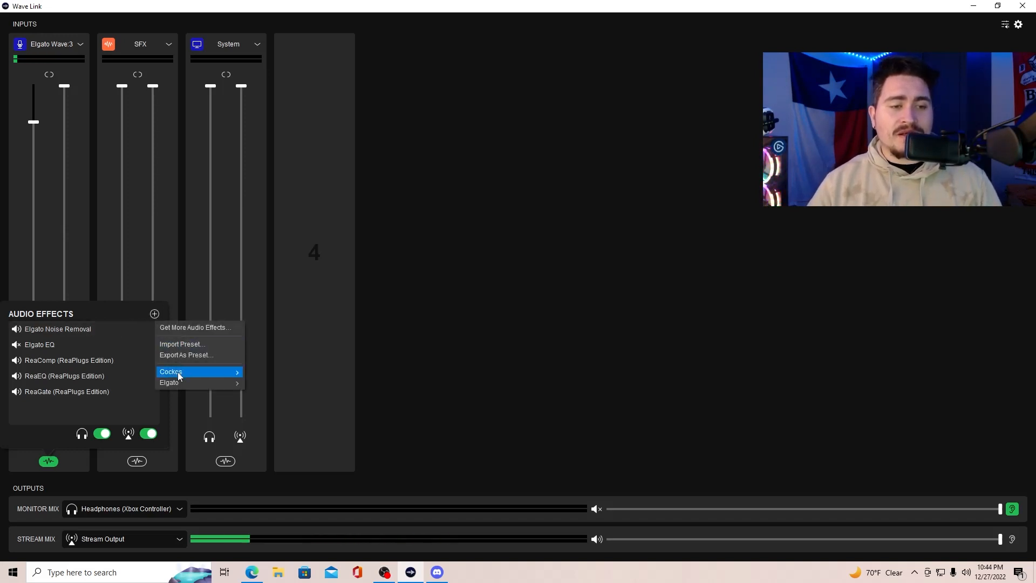
{"action": "mouse_move", "coordinate": [176, 371]}
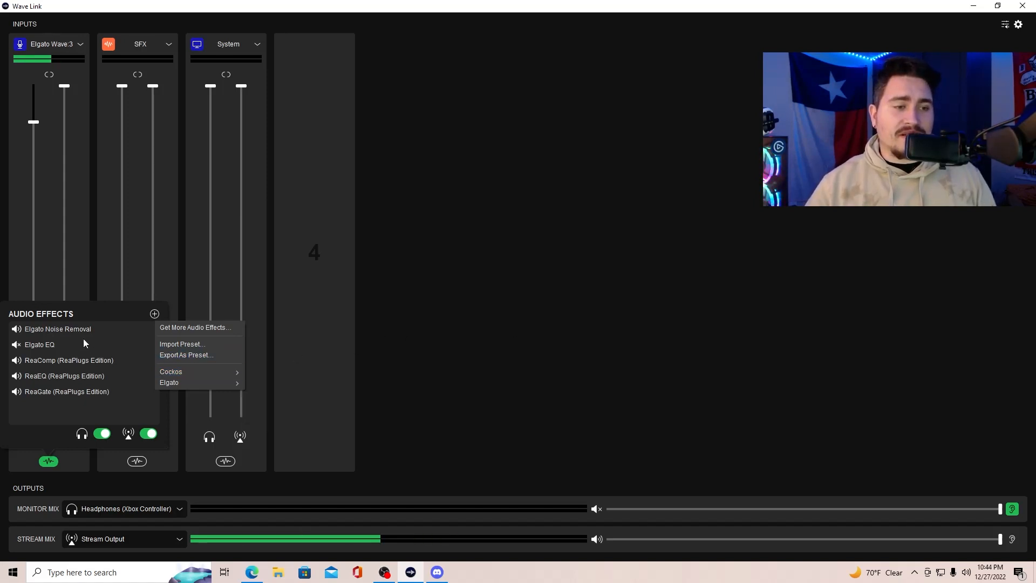
{"action": "left_click", "coordinate": [523, 326]}
- Open the ReaComp settings from the Elgato Wave:3 effects, examine the threshold, envelope and output mix controls, and close them
{"action": "left_click", "coordinate": [55, 463]}
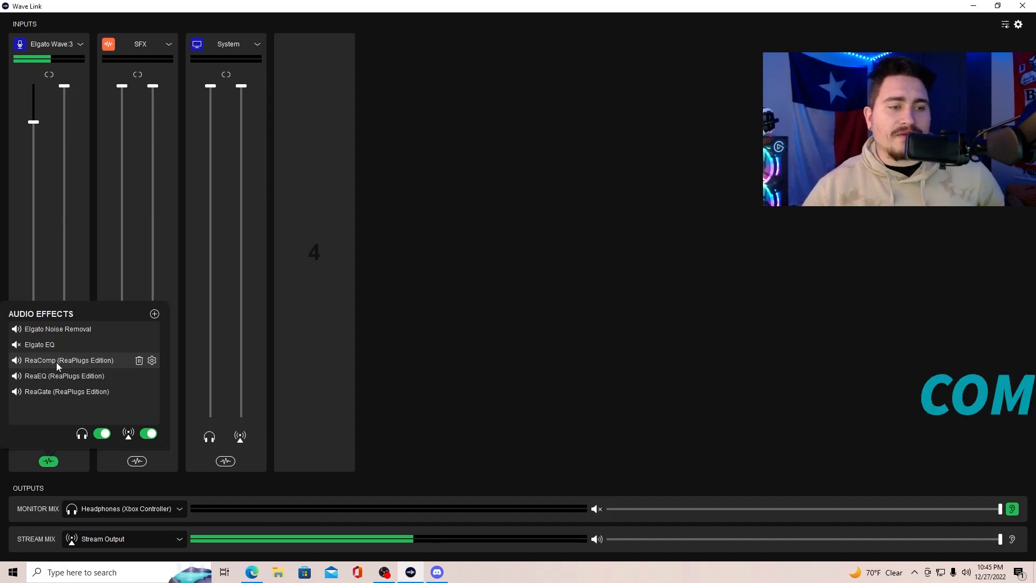
{"action": "left_click", "coordinate": [152, 361]}
{"action": "left_click_drag", "start_coordinate": [207, 156], "coordinate": [592, 160]}
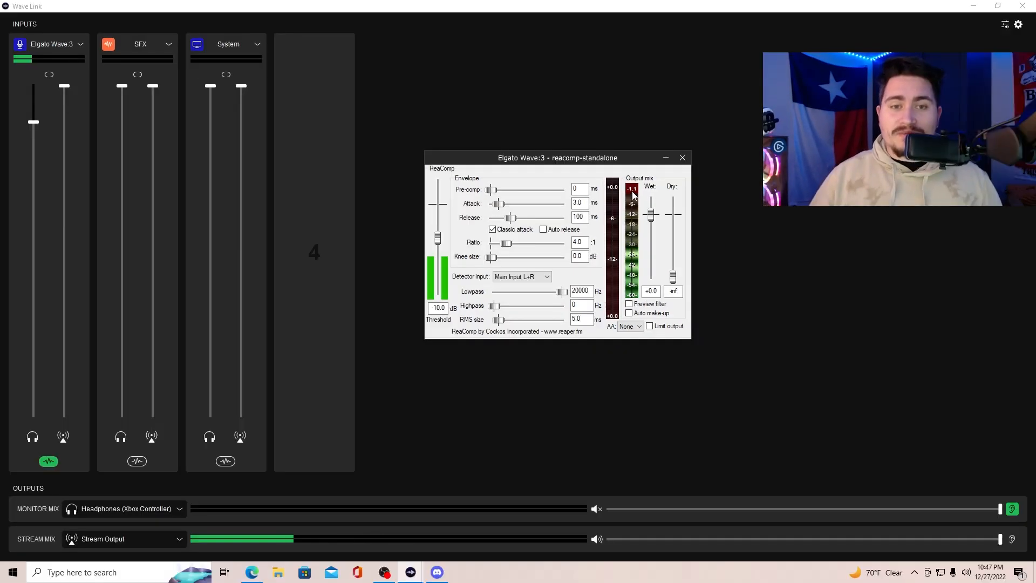
{"action": "left_click", "coordinate": [861, 98]}
- Open the ReaEQ settings of the Elgato Wave:3 channel, inspect equalizer bands 1 to 4, and close them
{"action": "left_click", "coordinate": [53, 461]}
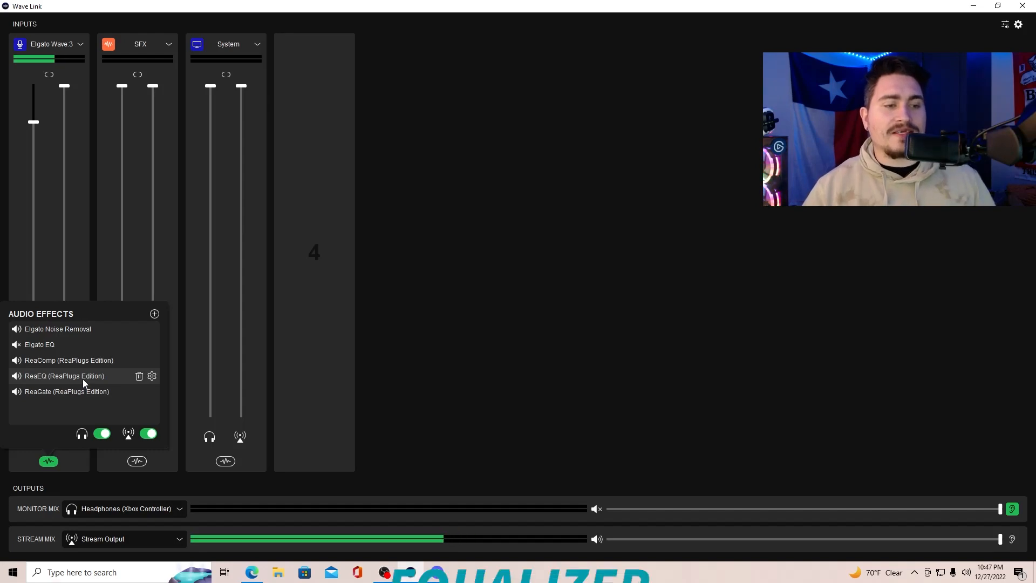
{"action": "left_click", "coordinate": [153, 378]}
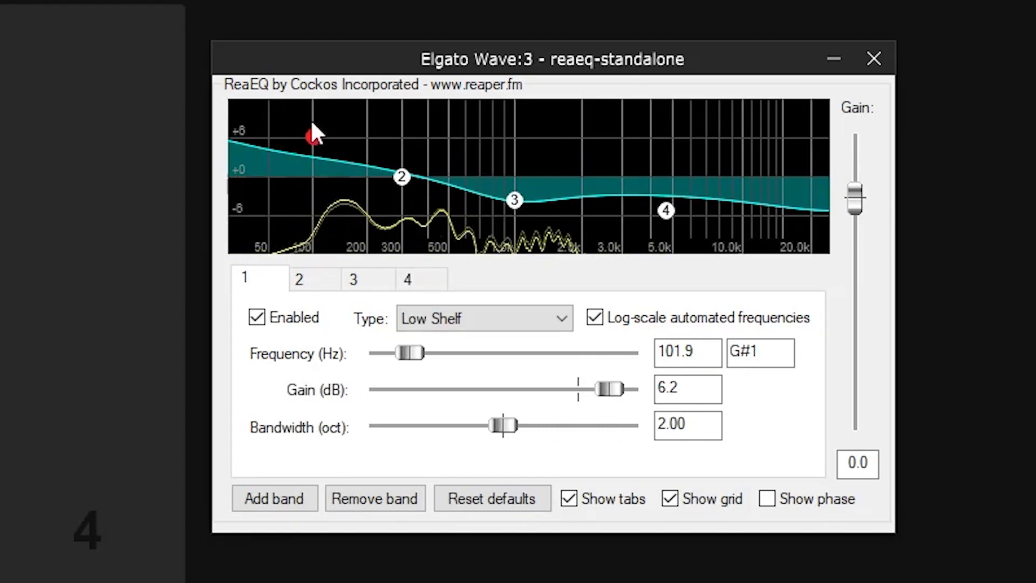
{"action": "mouse_move", "coordinate": [314, 134]}
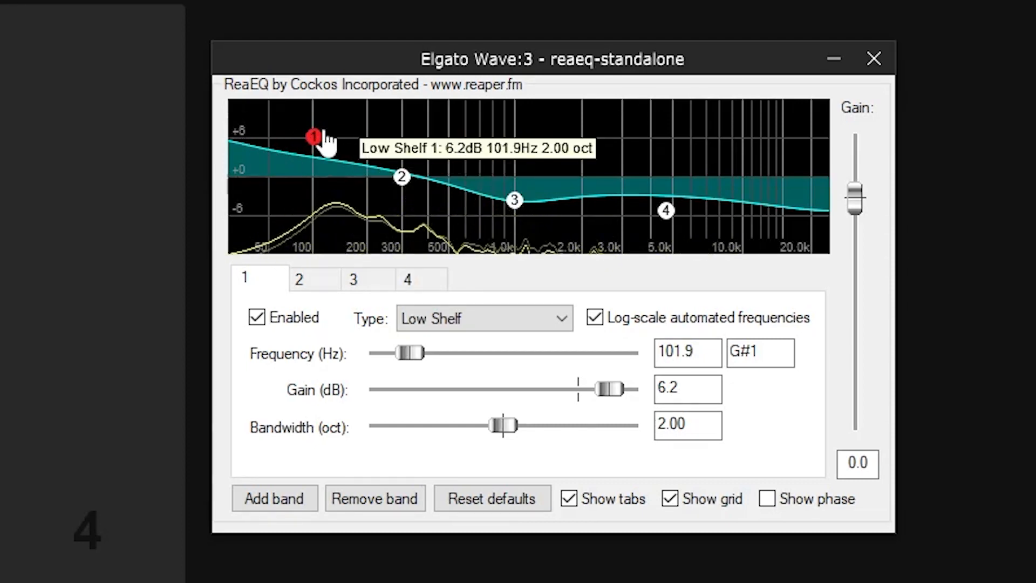
{"action": "mouse_move", "coordinate": [405, 180]}
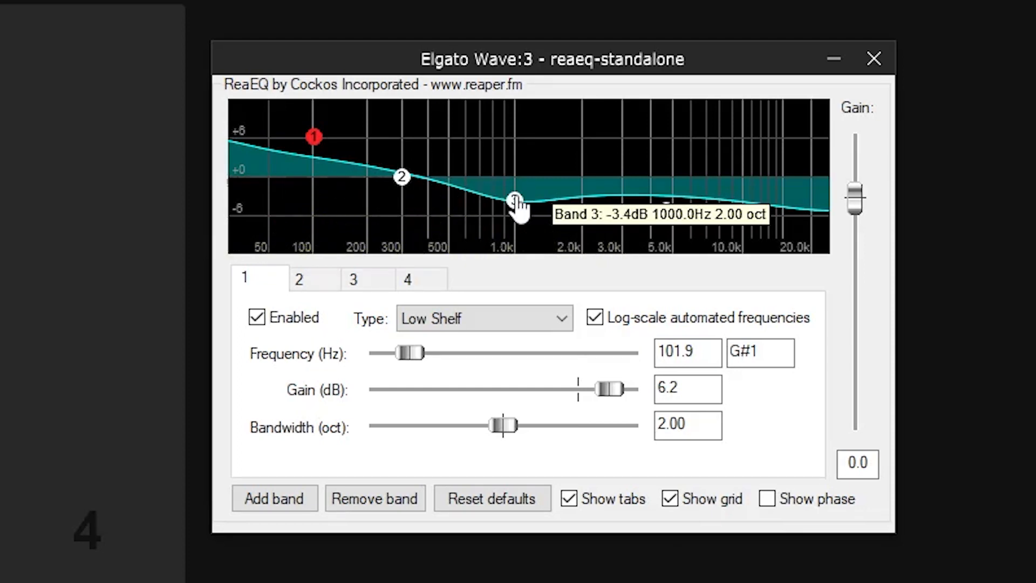
{"action": "mouse_move", "coordinate": [668, 215]}
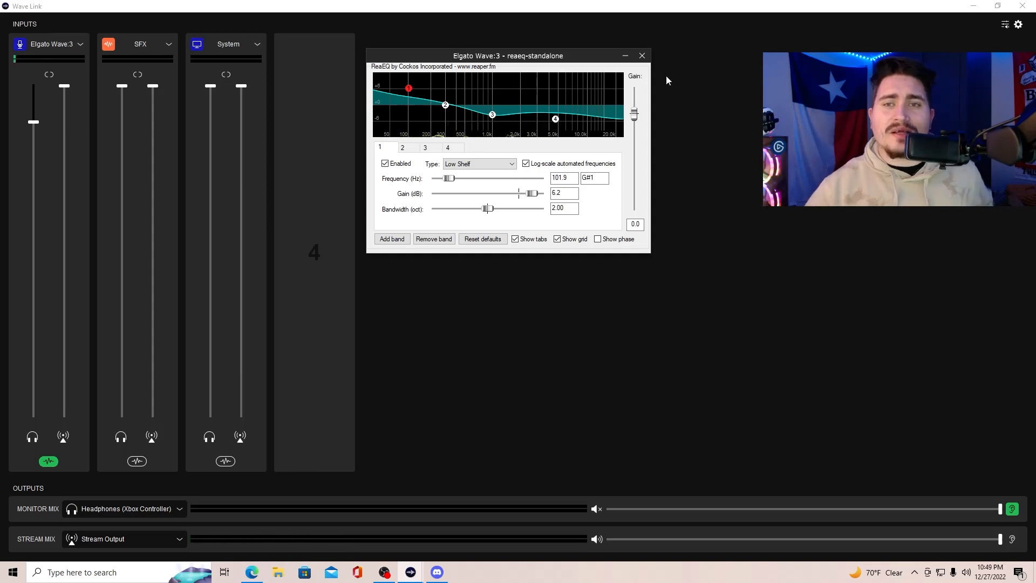
{"action": "left_click", "coordinate": [642, 55]}
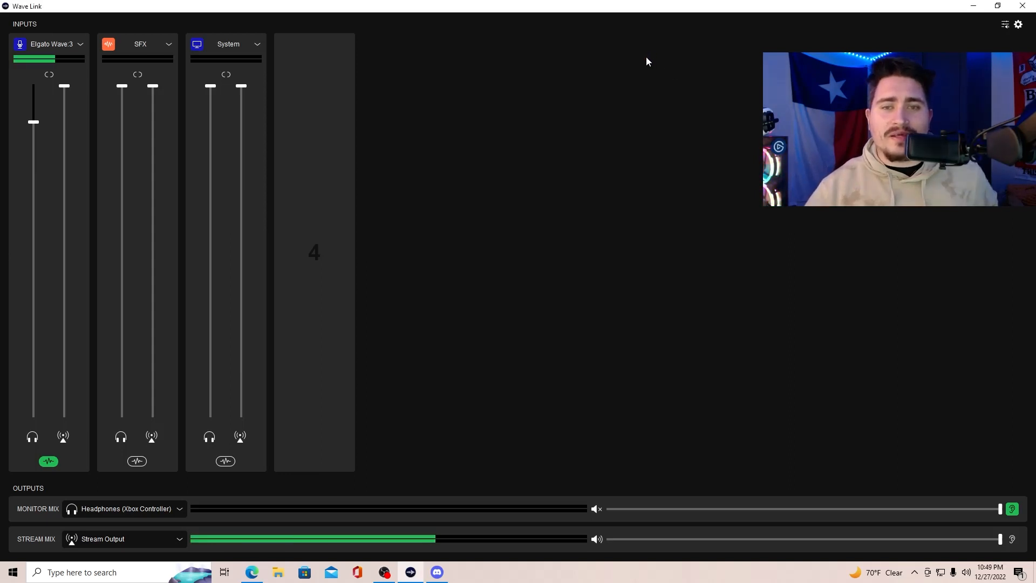
- Open the Elgato Wave:3 channel's ReaGate settings, examine the threshold and envelope controls, close them, and minimize Wave Link
{"action": "left_click", "coordinate": [52, 460]}
{"action": "left_click", "coordinate": [55, 394]}
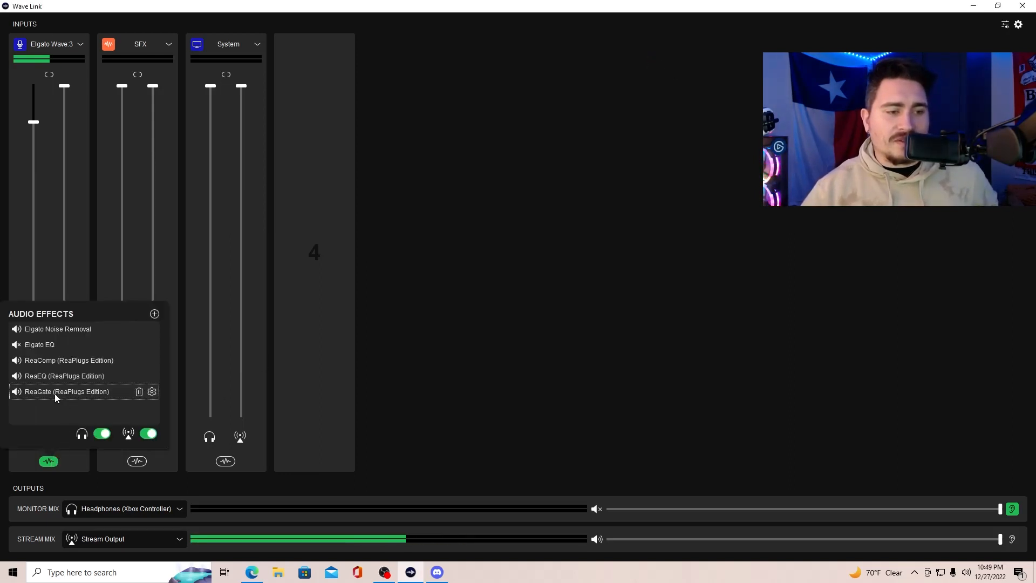
{"action": "left_click", "coordinate": [152, 391]}
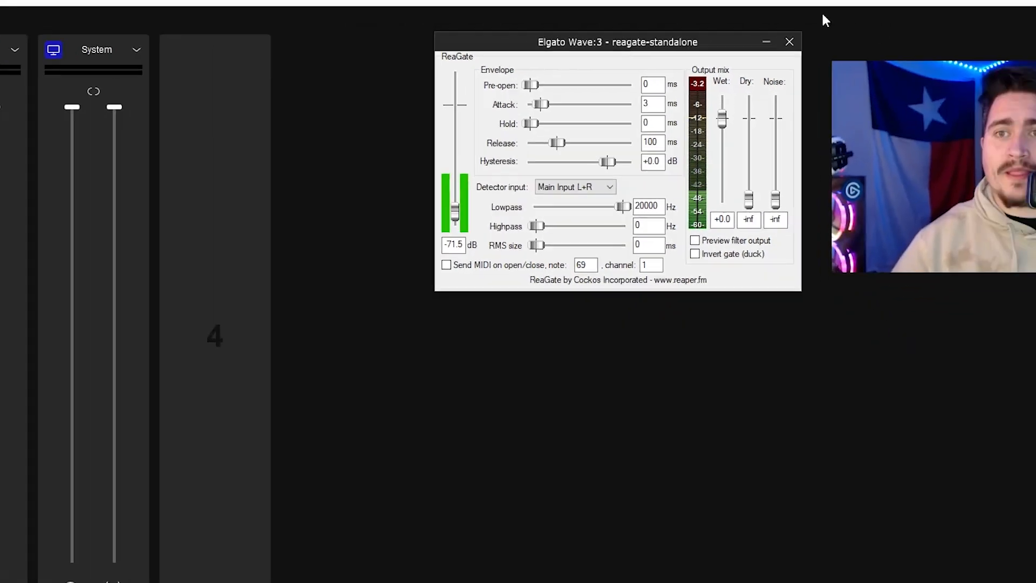
{"action": "left_click", "coordinate": [932, 50]}
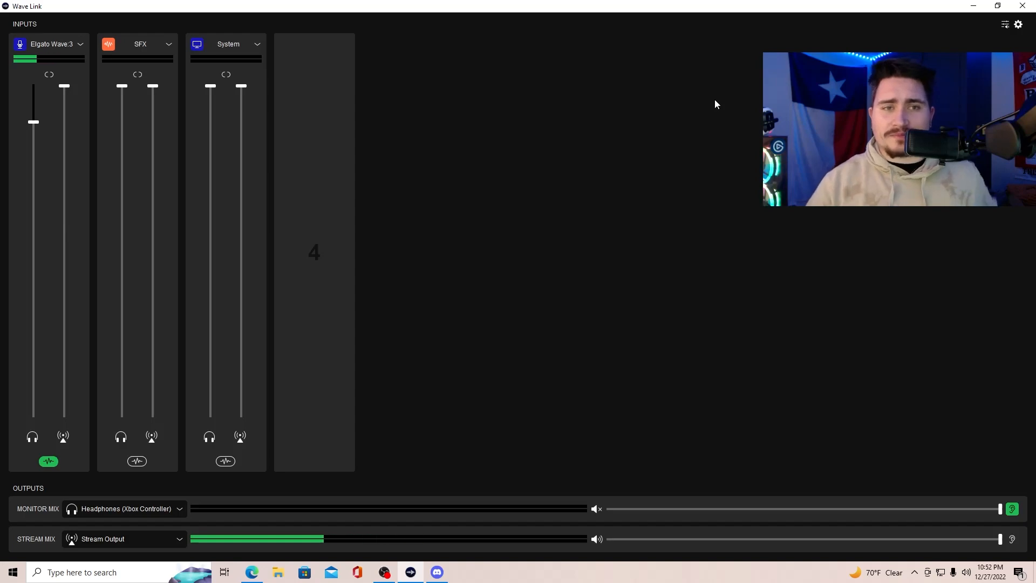
{"action": "left_click", "coordinate": [975, 7]}
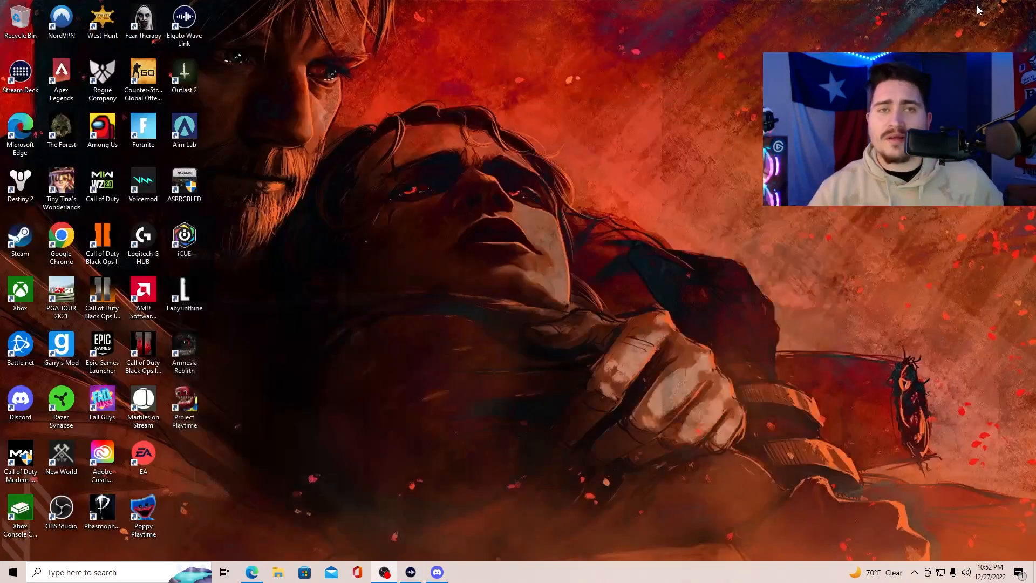